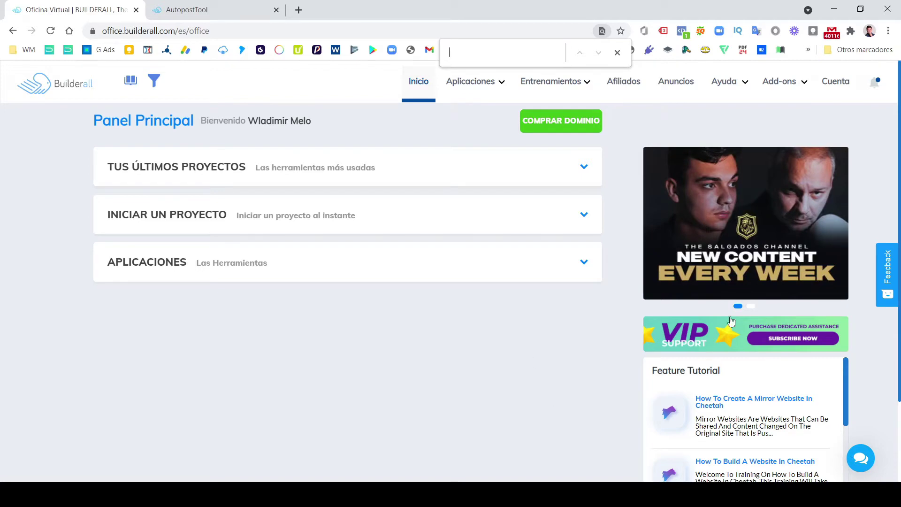
# - Close the page search and open the Autopost tool from Builderall's list of applications
pyautogui.click(617, 53)
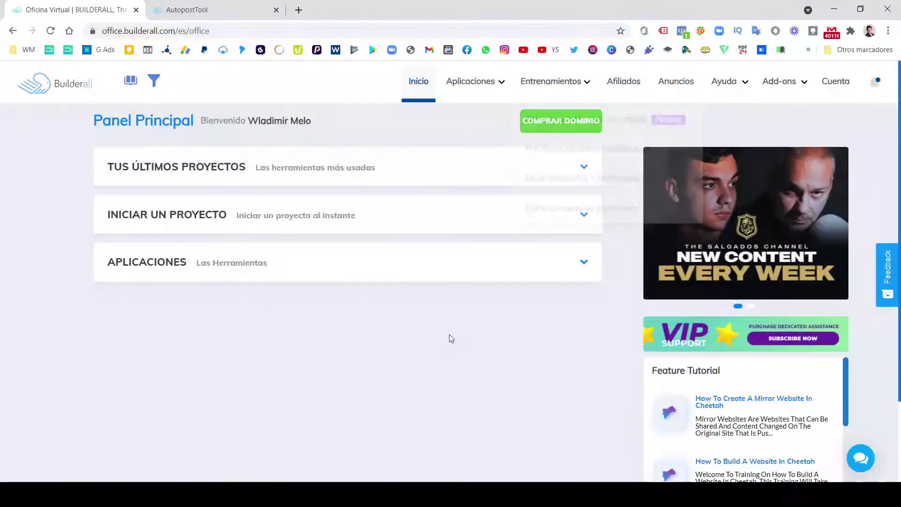
pyautogui.click(471, 84)
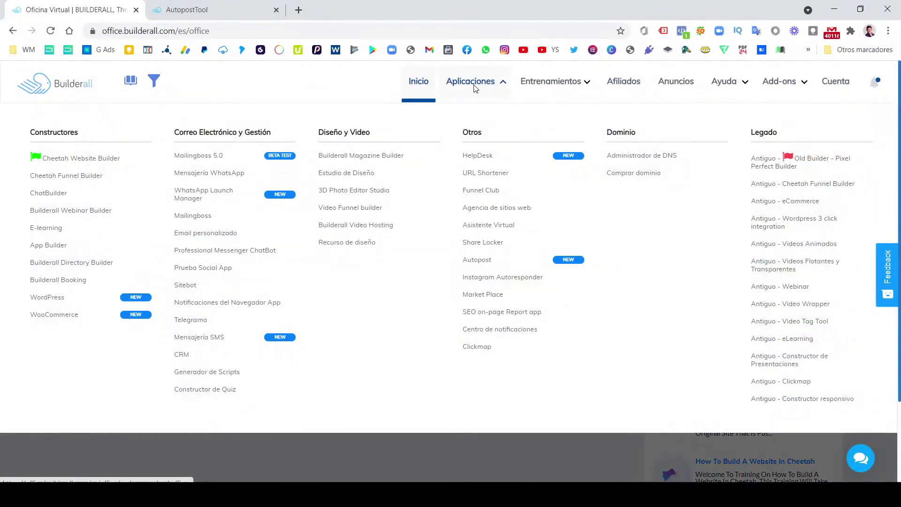
pyautogui.click(491, 266)
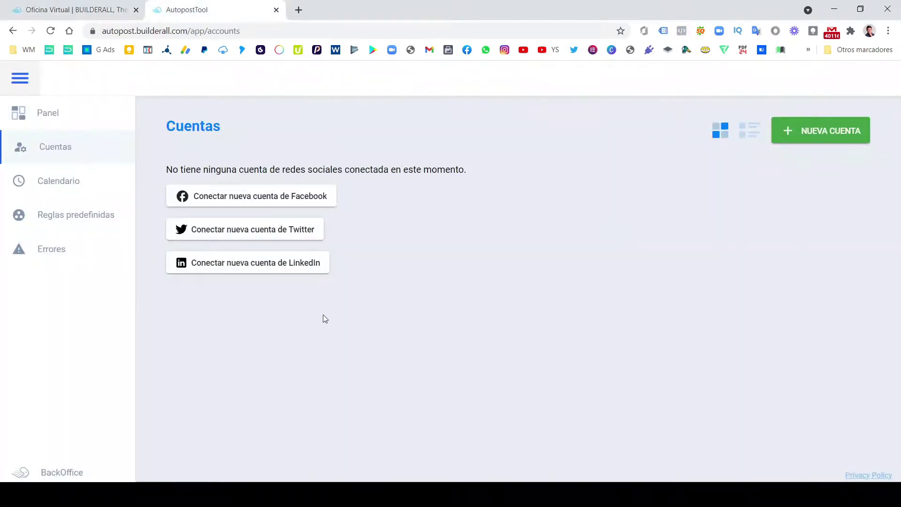
# - Open the Autopost dashboard and review its account summary: connected accounts, linked Facebook pages and Instagram Business accounts
pyautogui.click(48, 112)
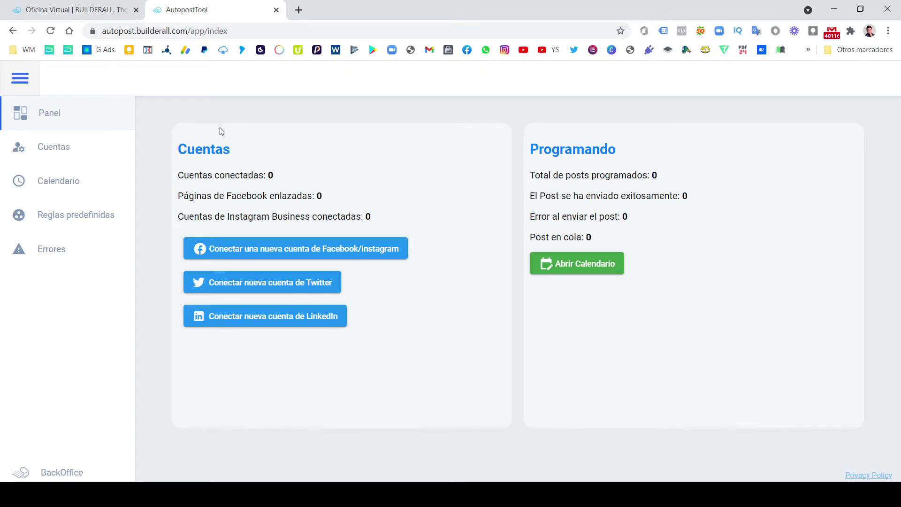
pyautogui.moveTo(180, 149); pyautogui.dragTo(233, 153)
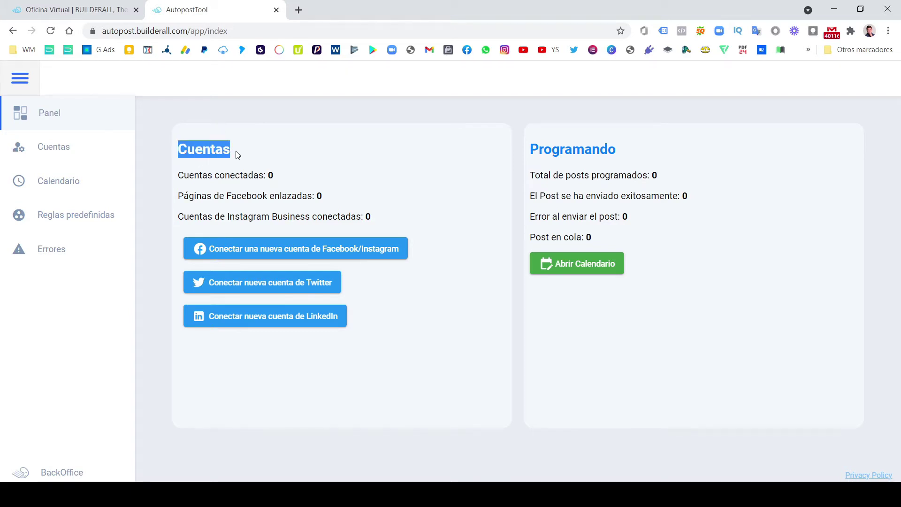
pyautogui.moveTo(178, 174); pyautogui.dragTo(282, 175)
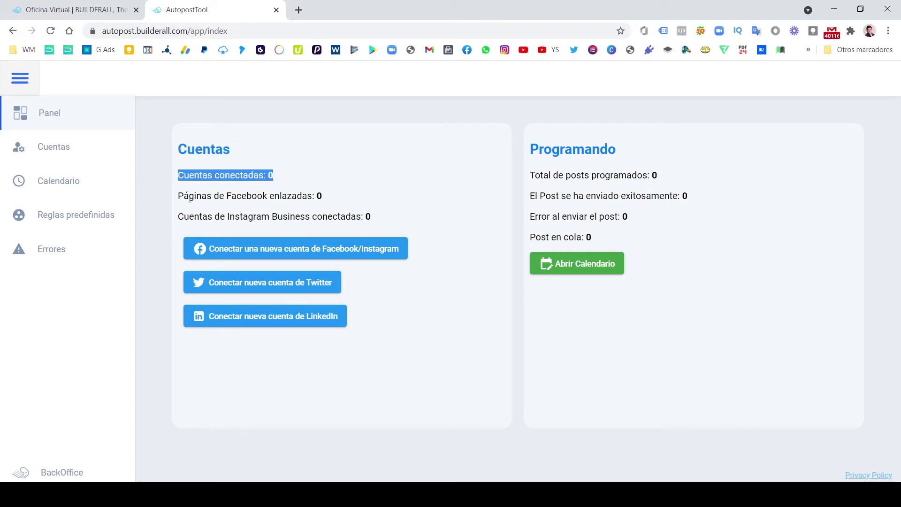
pyautogui.moveTo(178, 197); pyautogui.dragTo(328, 195)
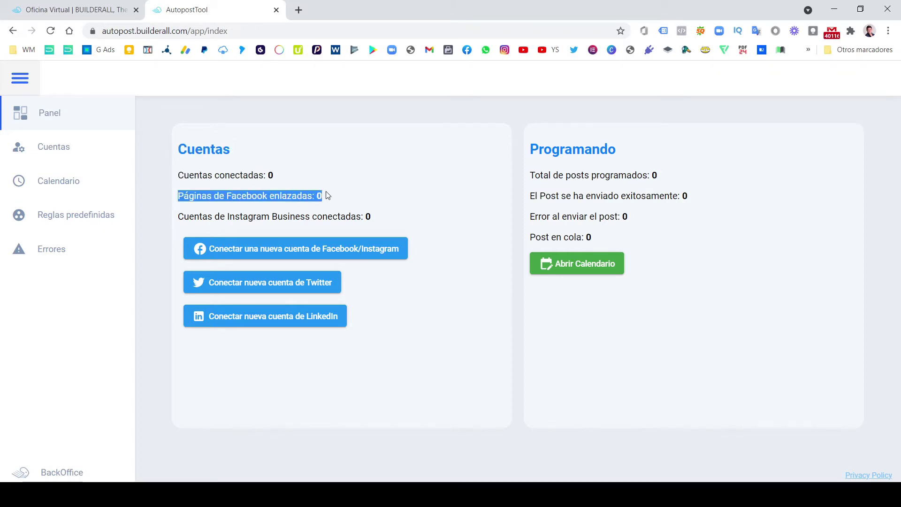
pyautogui.click(328, 195)
pyautogui.moveTo(202, 216); pyautogui.dragTo(376, 217)
pyautogui.click(378, 217)
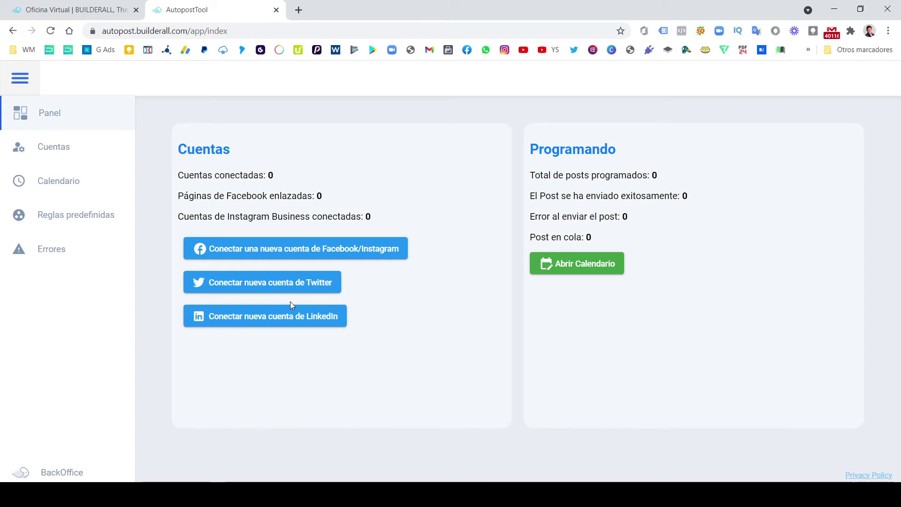
# - Review the dashboard's scheduling summary: total scheduled posts, successfully sent posts, sending errors and queued posts
pyautogui.moveTo(531, 150); pyautogui.dragTo(618, 147)
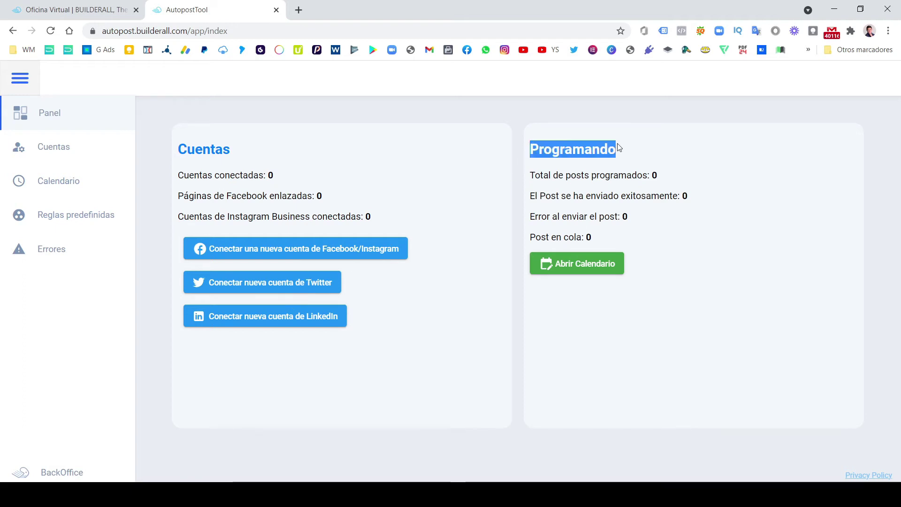
pyautogui.click(604, 186)
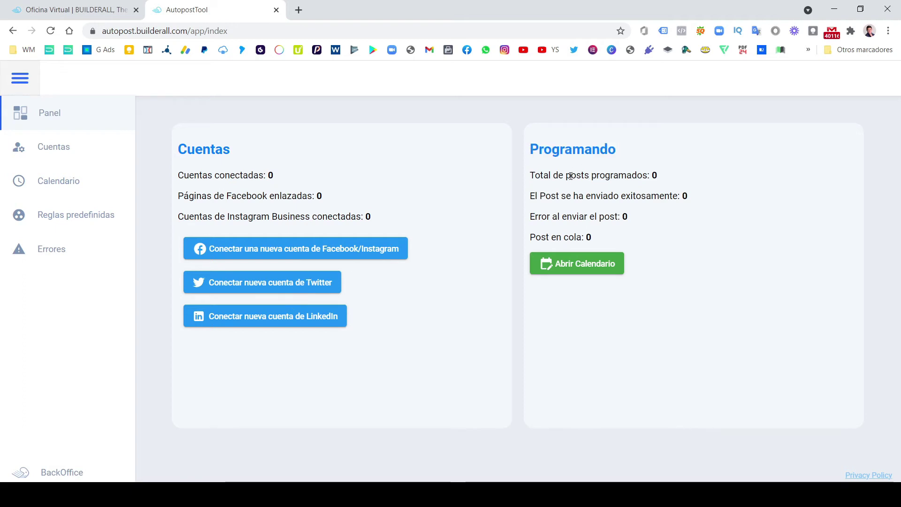
pyautogui.moveTo(544, 175); pyautogui.dragTo(671, 175)
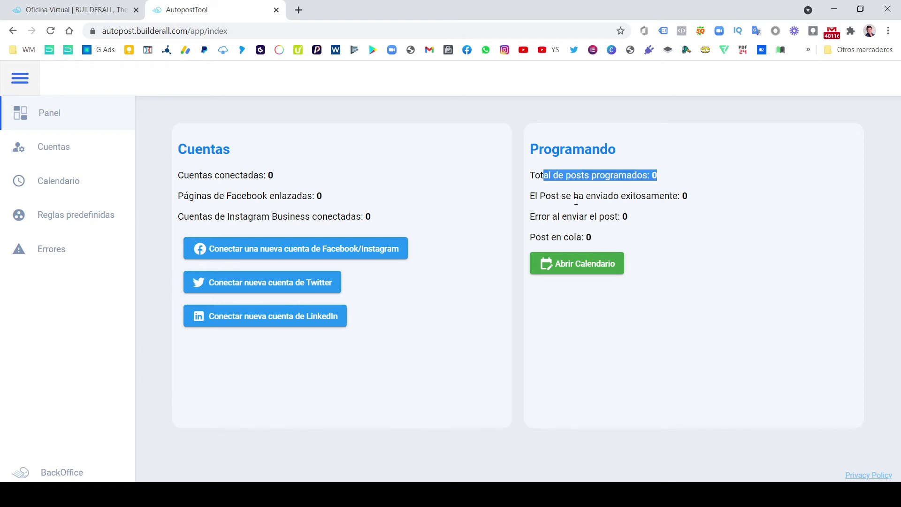
pyautogui.click(540, 198)
pyautogui.moveTo(537, 195); pyautogui.dragTo(633, 217)
pyautogui.click(691, 196)
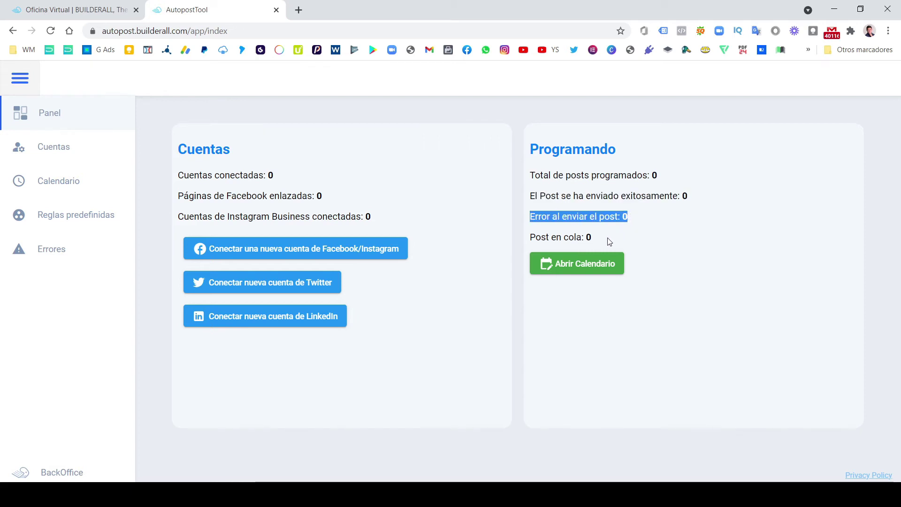
pyautogui.moveTo(602, 240); pyautogui.dragTo(531, 240)
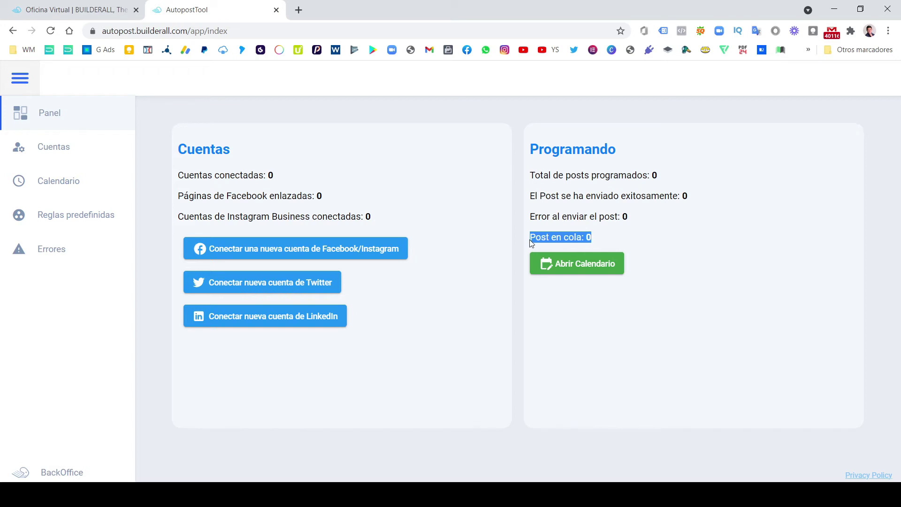
pyautogui.click(531, 243)
pyautogui.moveTo(631, 217); pyautogui.dragTo(530, 219)
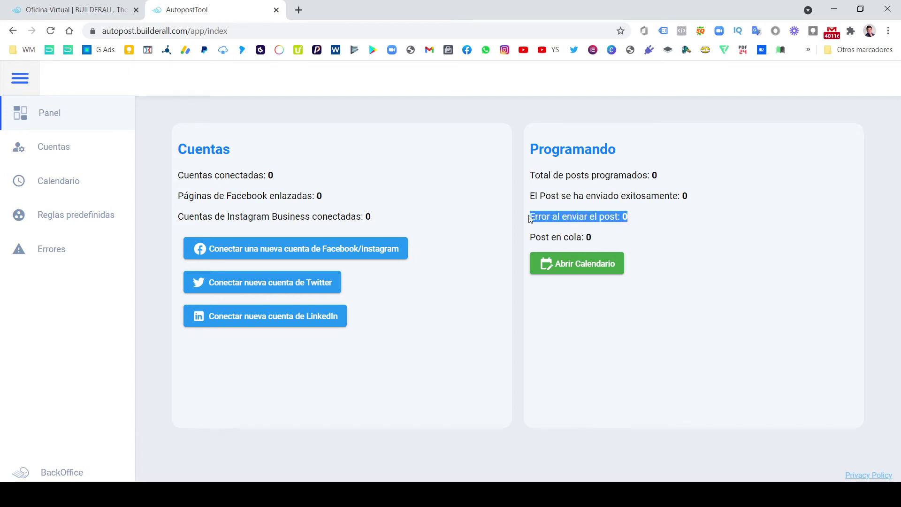
pyautogui.click(623, 224)
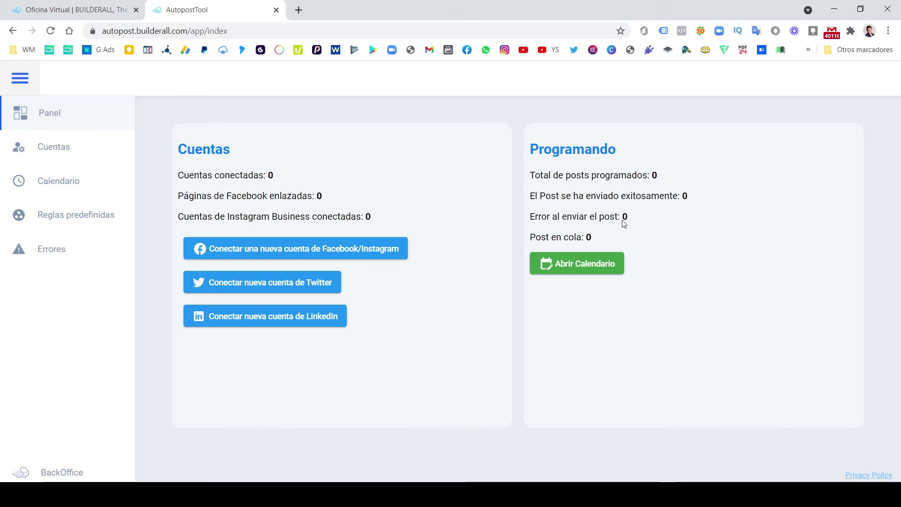
# - Look over the social media accounts page and the whole monthly calendar for scheduling posts
pyautogui.click(65, 151)
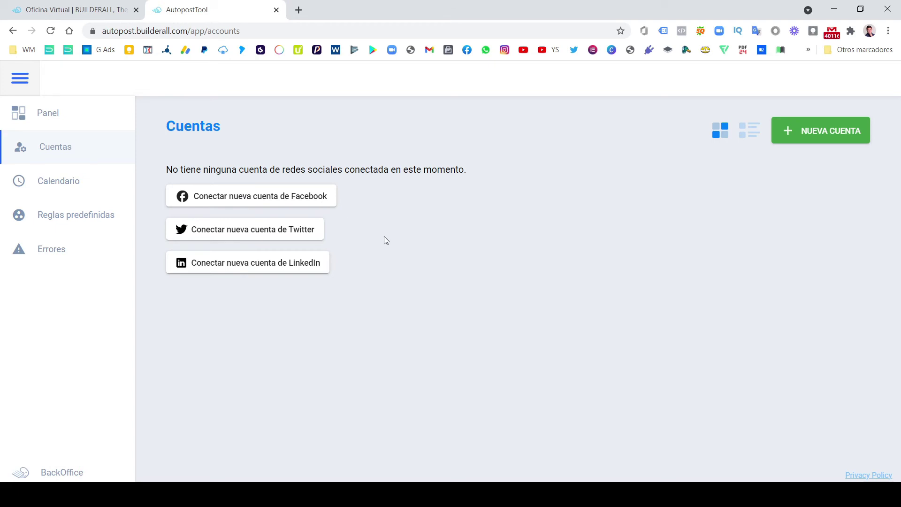
pyautogui.click(720, 141)
pyautogui.click(58, 181)
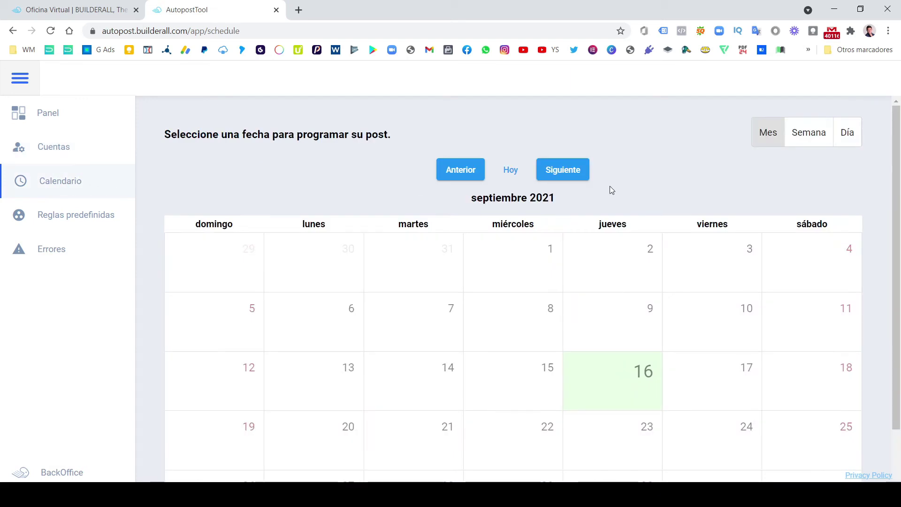
pyautogui.scroll(-2, 787, 191)
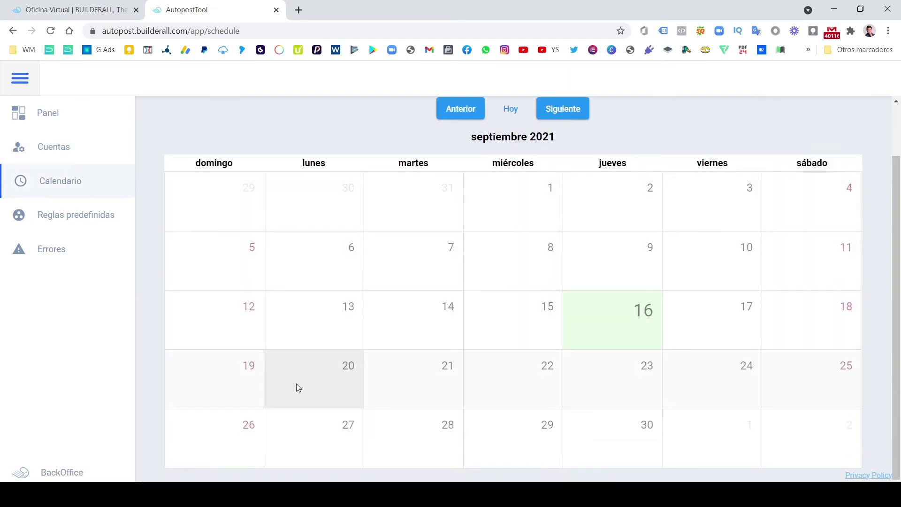
pyautogui.scroll(1, 888, 273)
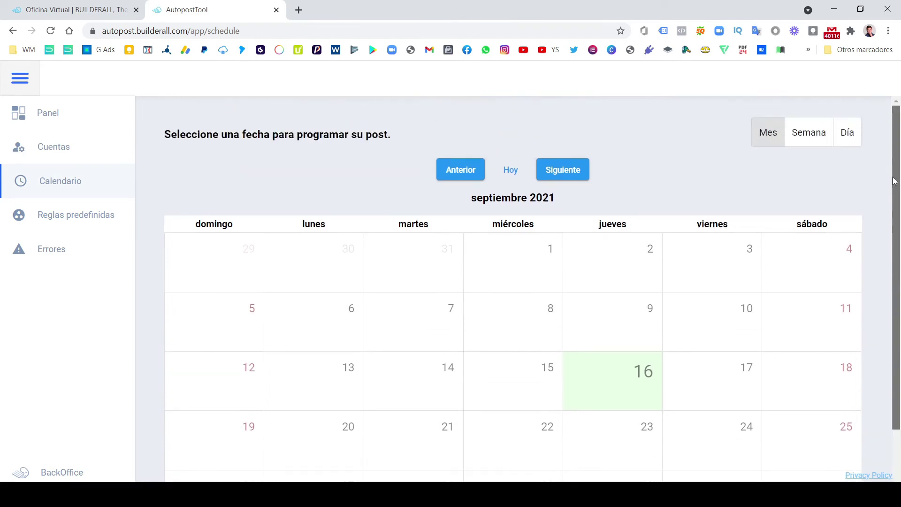
pyautogui.scroll(-1, 888, 273)
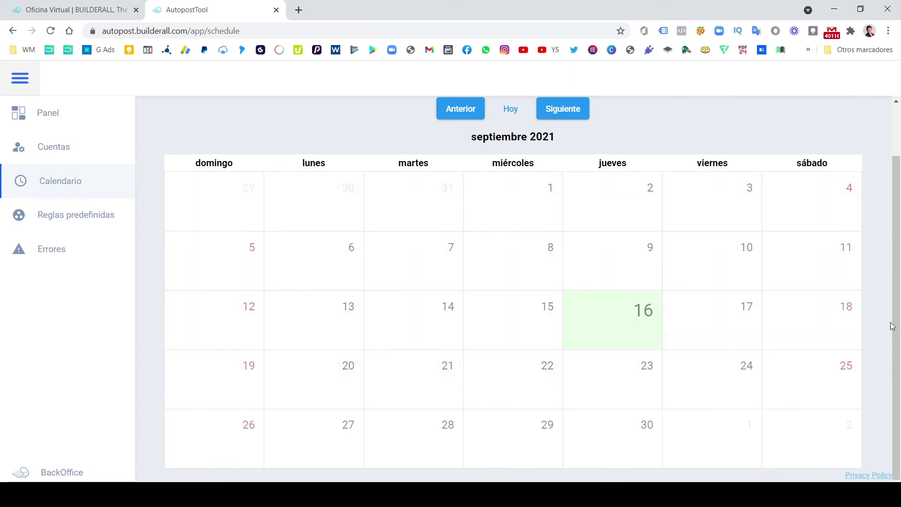
pyautogui.scroll(2, 878, 330)
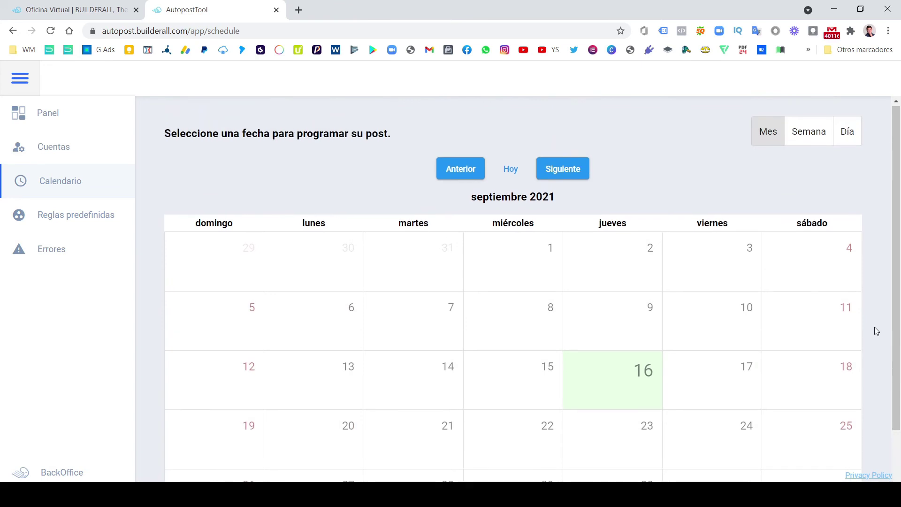
# - Preview the scheduling calendar by week and by day, and return it to the monthly view
pyautogui.click(815, 144)
pyautogui.click(848, 144)
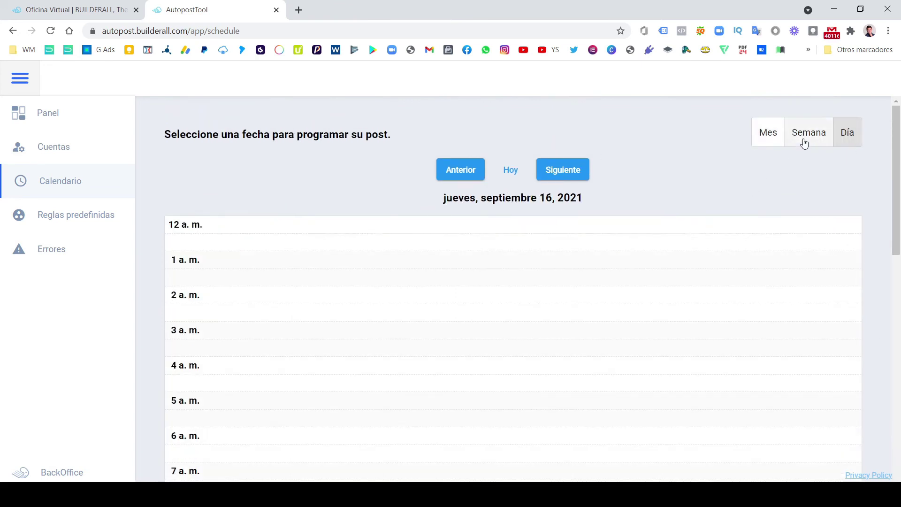
pyautogui.click(773, 136)
pyautogui.scroll(-1, 183, 291)
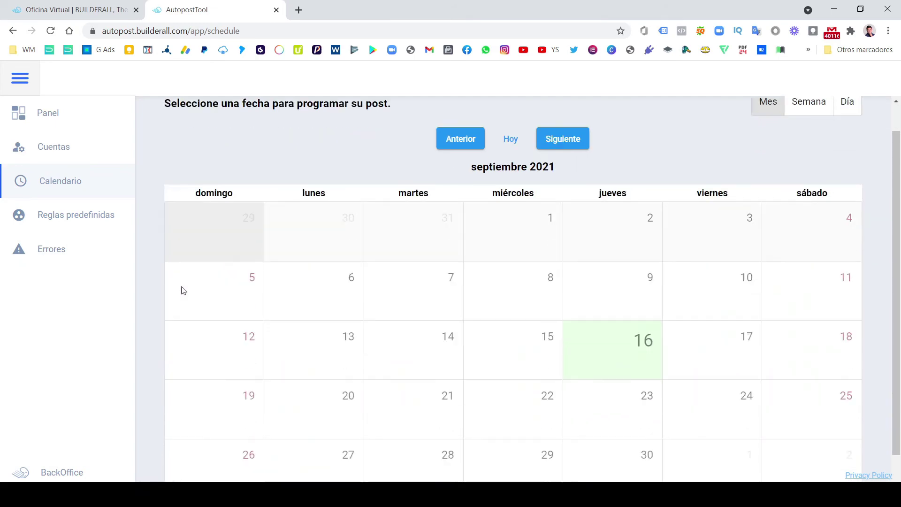
# - Open the predefined scheduling rules and look through the whole list of rule sets
pyautogui.click(71, 218)
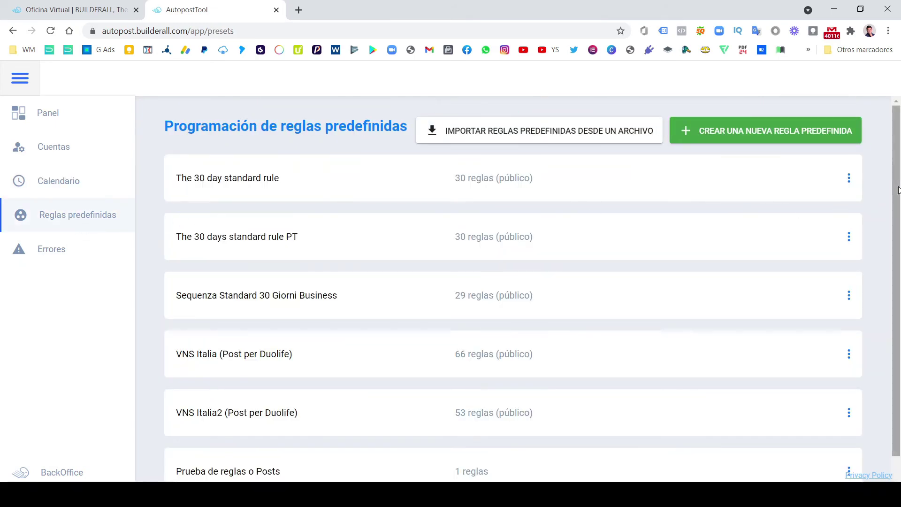
pyautogui.scroll(-1, 898, 190)
pyautogui.scroll(1, 541, 408)
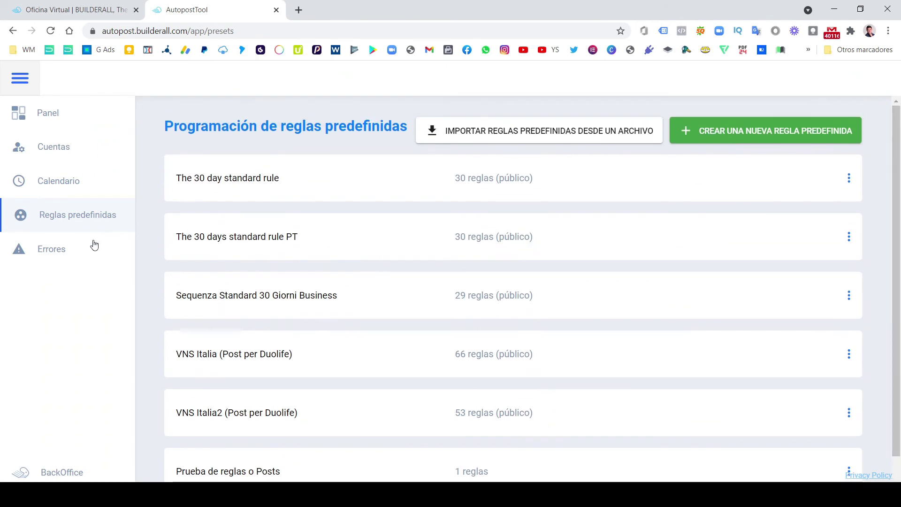
# - Check the list of publishing errors and return to the Autopost dashboard
pyautogui.click(56, 248)
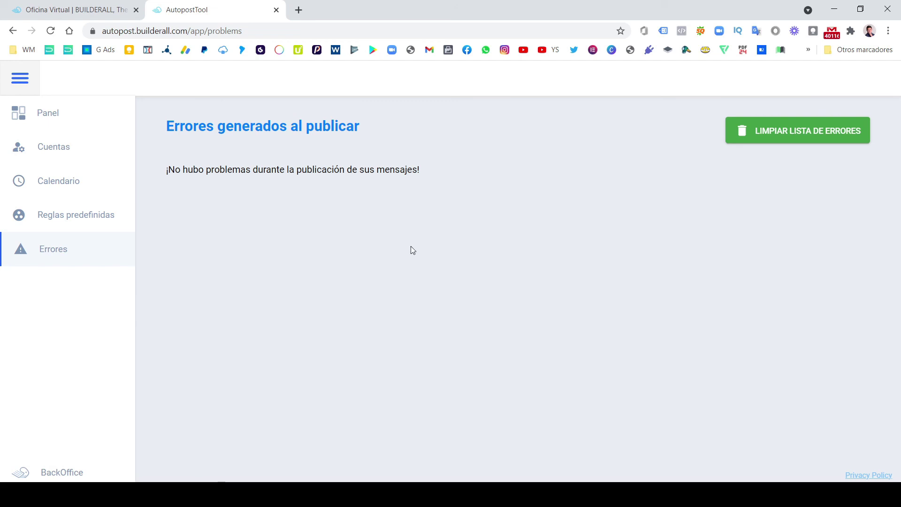
pyautogui.click(54, 118)
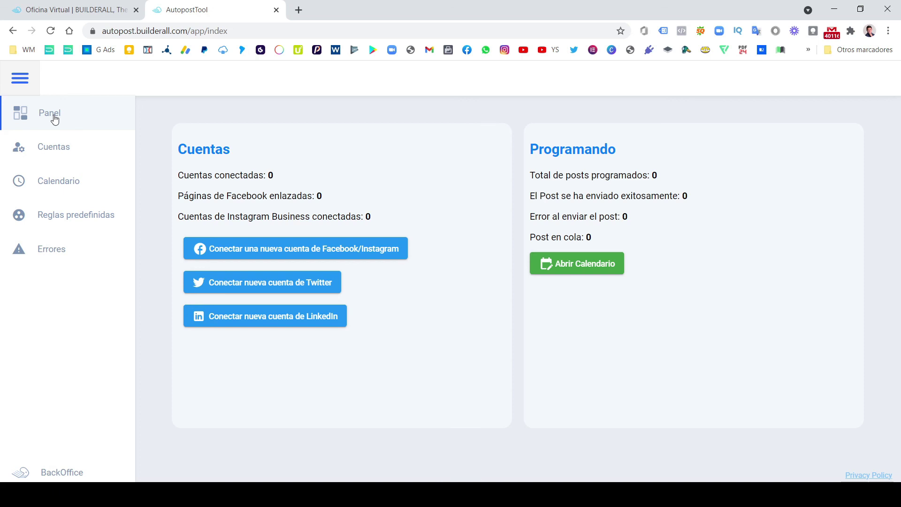
pyautogui.click(55, 120)
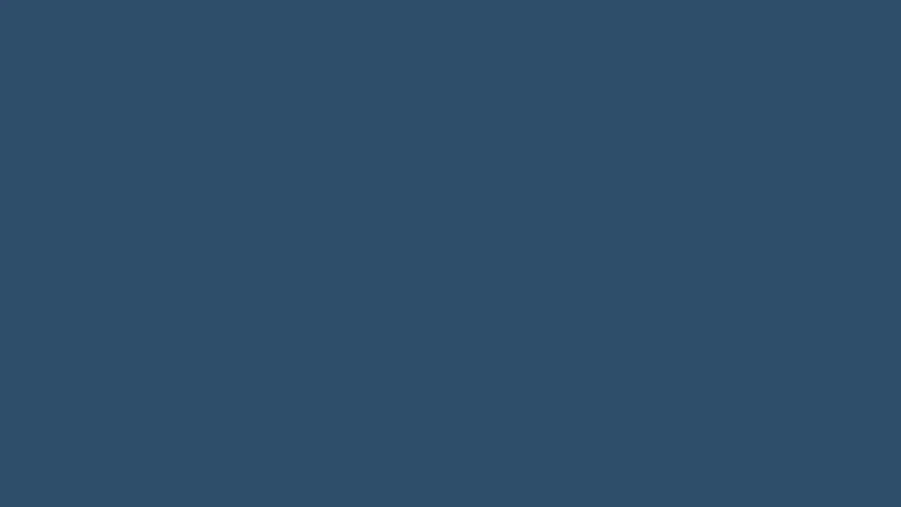